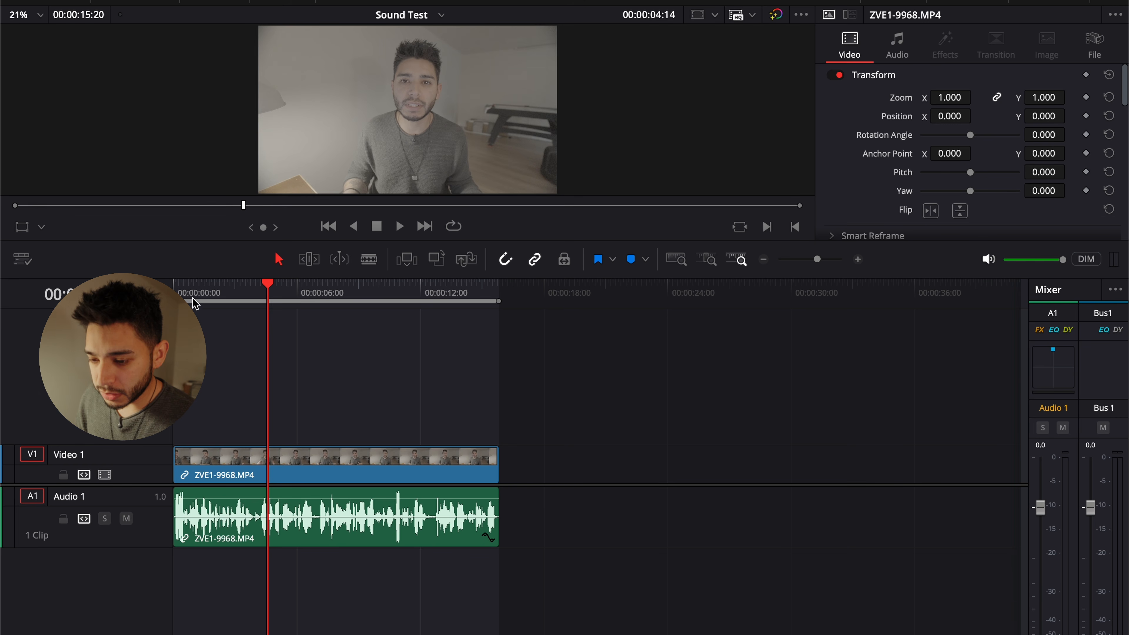
Move the playhead near the start of the timeline and set the Audio 1 track type to Mono
click(183, 288)
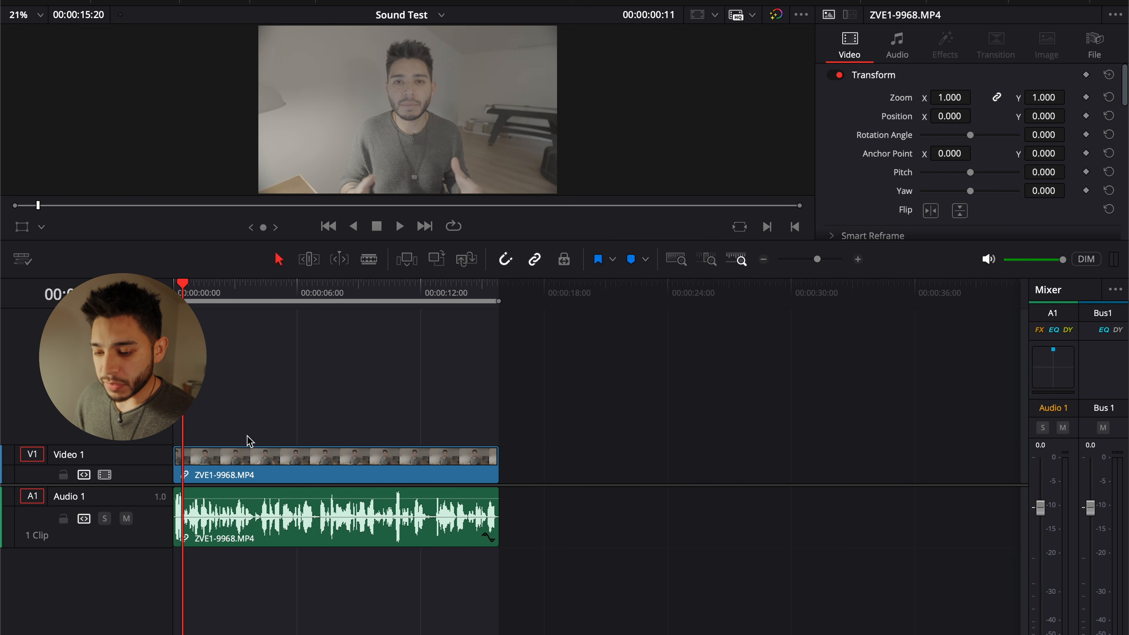
right_click(165, 506)
mouse_move(220, 631)
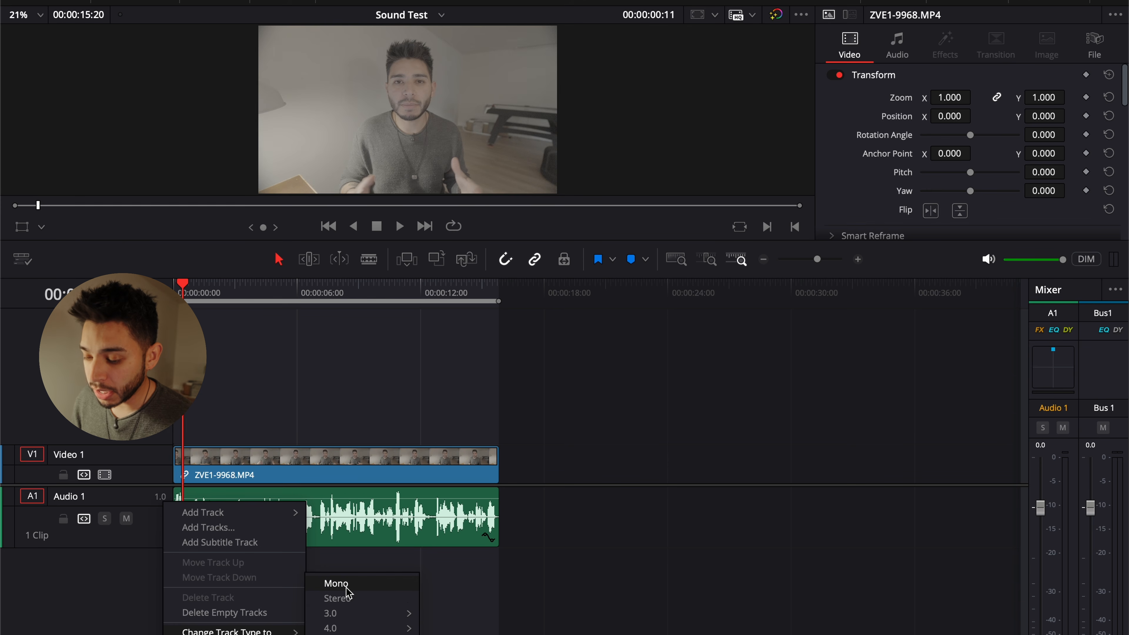
click(402, 585)
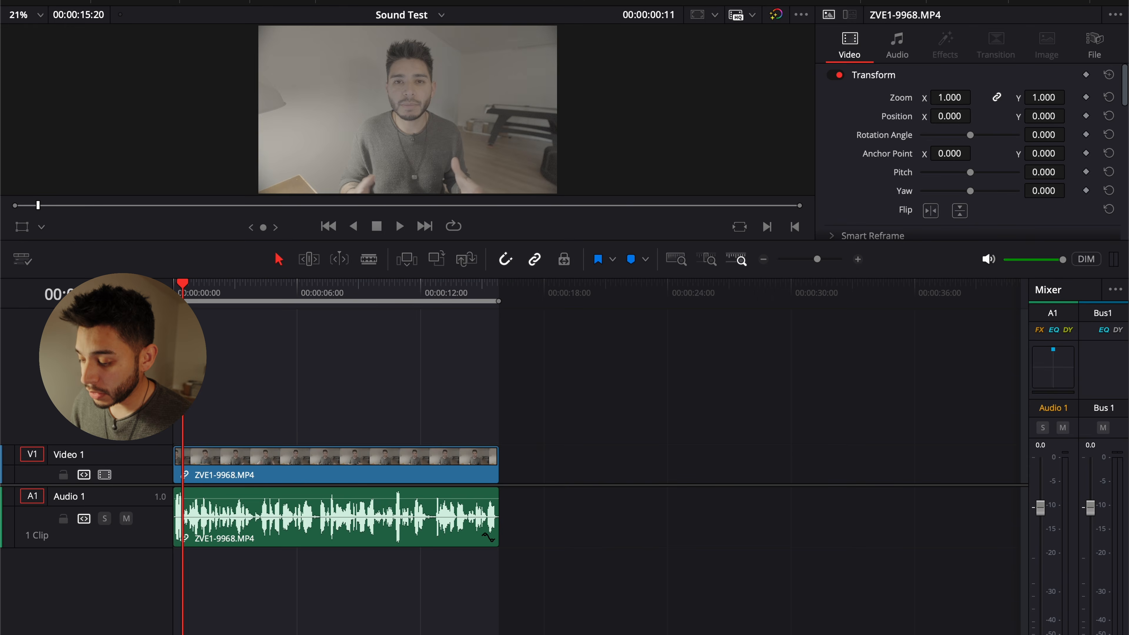
Switch to the Fairlight page and normalize the ZVE1-9968.MP4 clip's audio level using the YouTube normalization mode
key(shift+7)
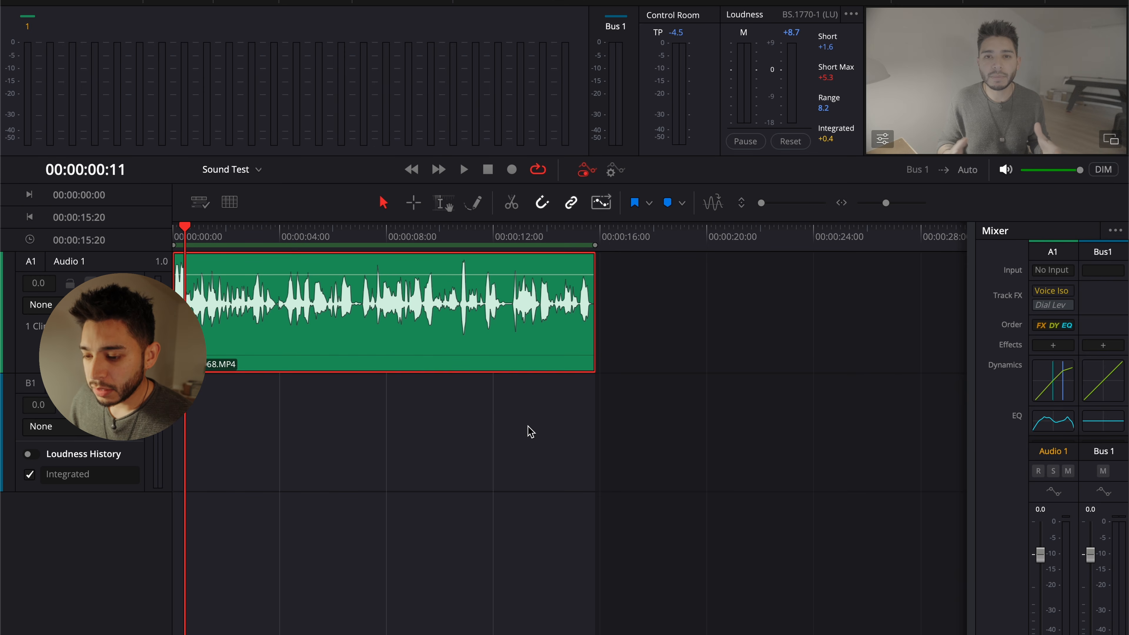
right_click(378, 294)
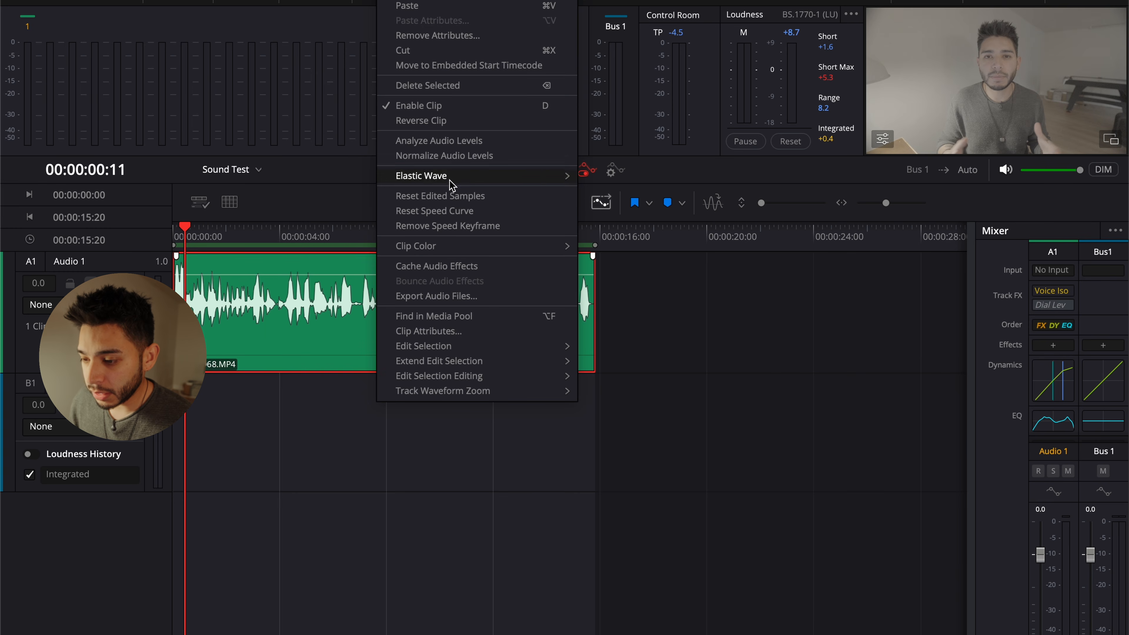
click(447, 157)
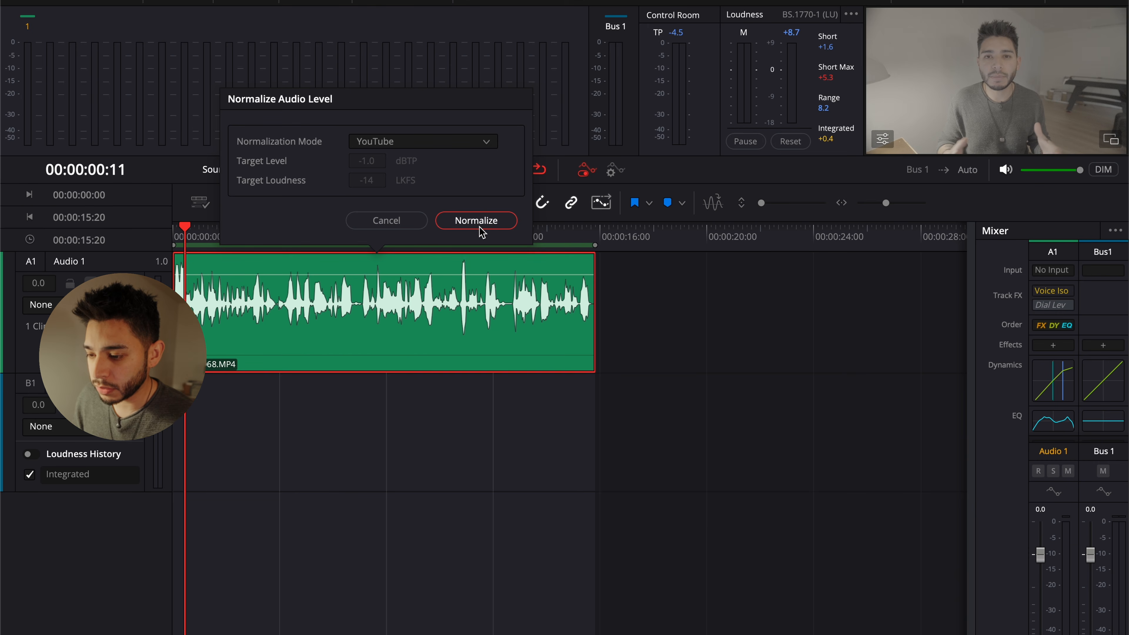
click(454, 225)
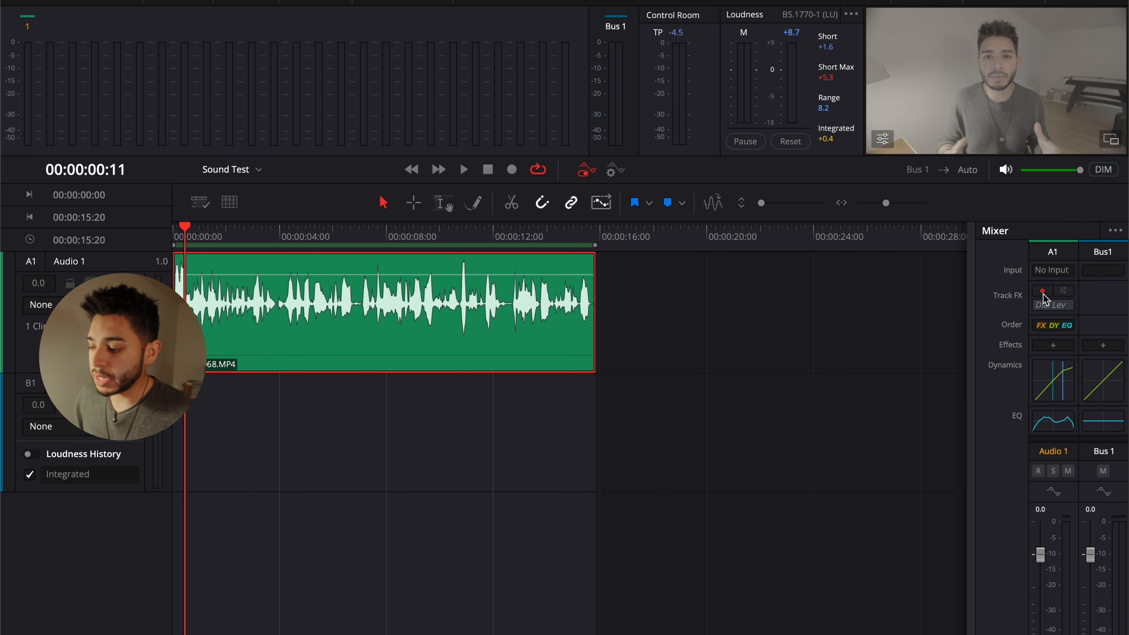
Enable Voice Isolation on the Audio 1 track, check its settings, and play the clip to hear the effect
click(1044, 293)
click(1041, 292)
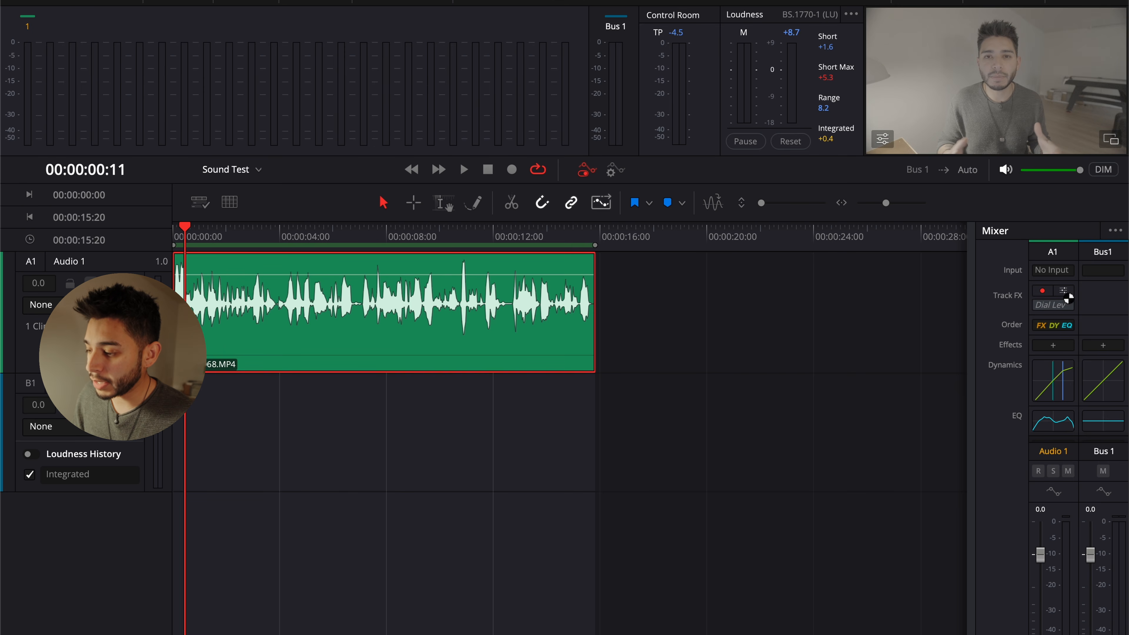
click(1064, 295)
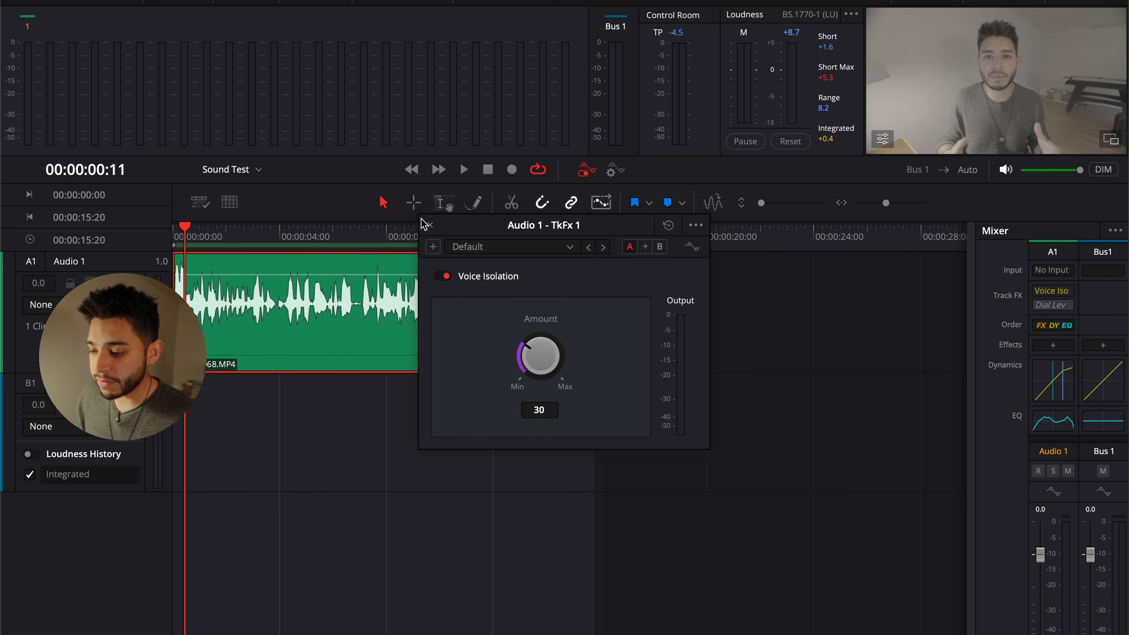
click(428, 225)
key(space)
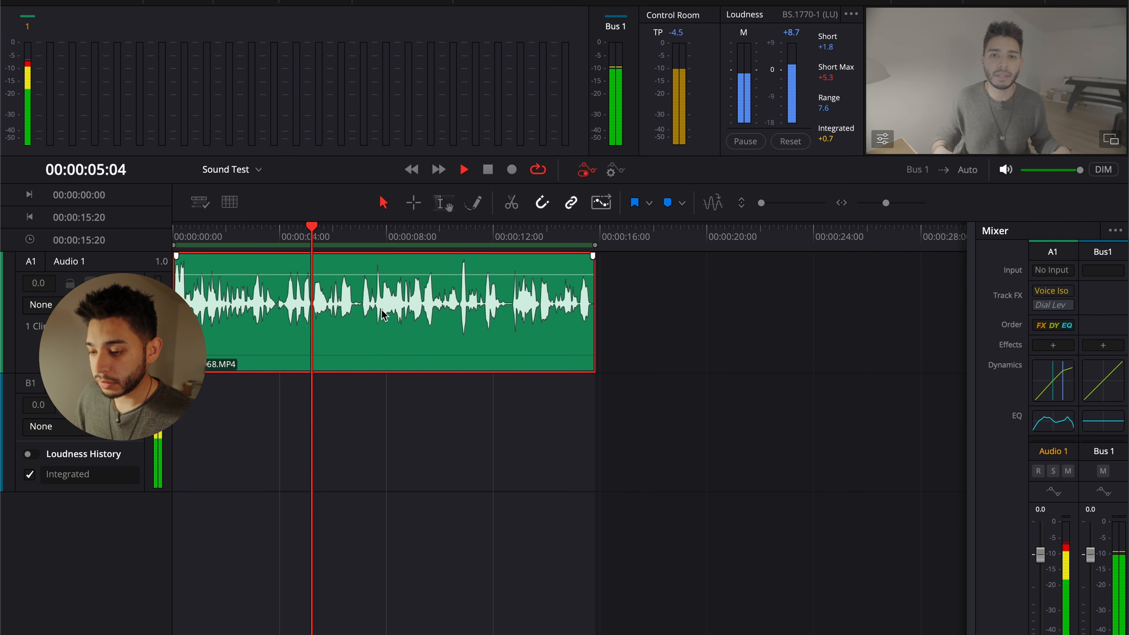
key(space)
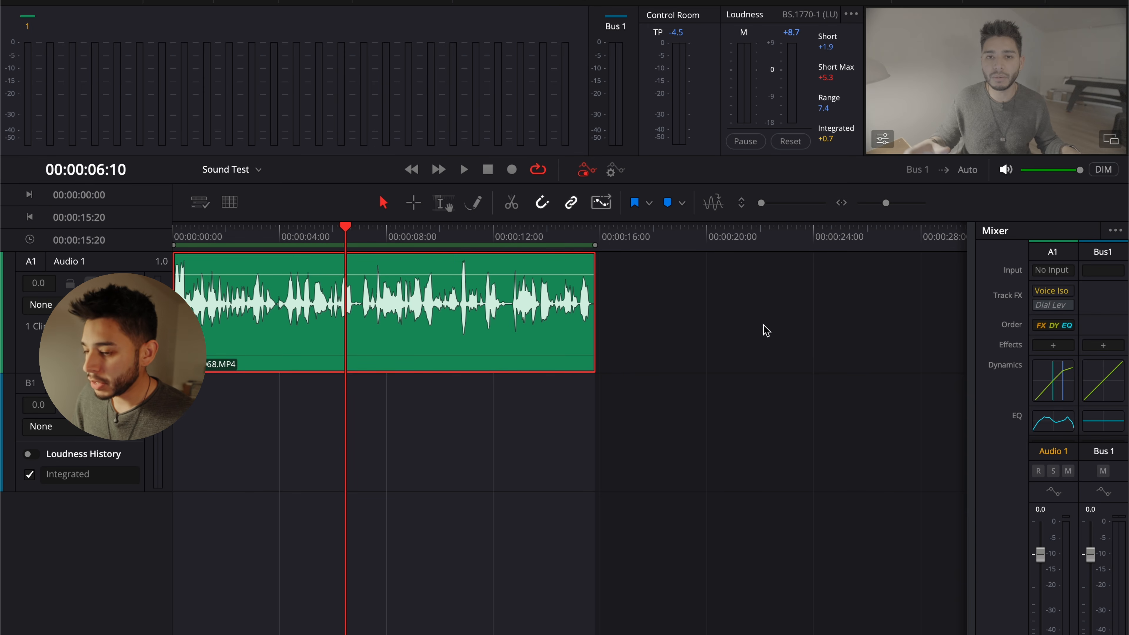
Reset the Dynamics settings of the Audio 1 track and load the Dialog - Compression preset
scroll(1025, 356, down, 3)
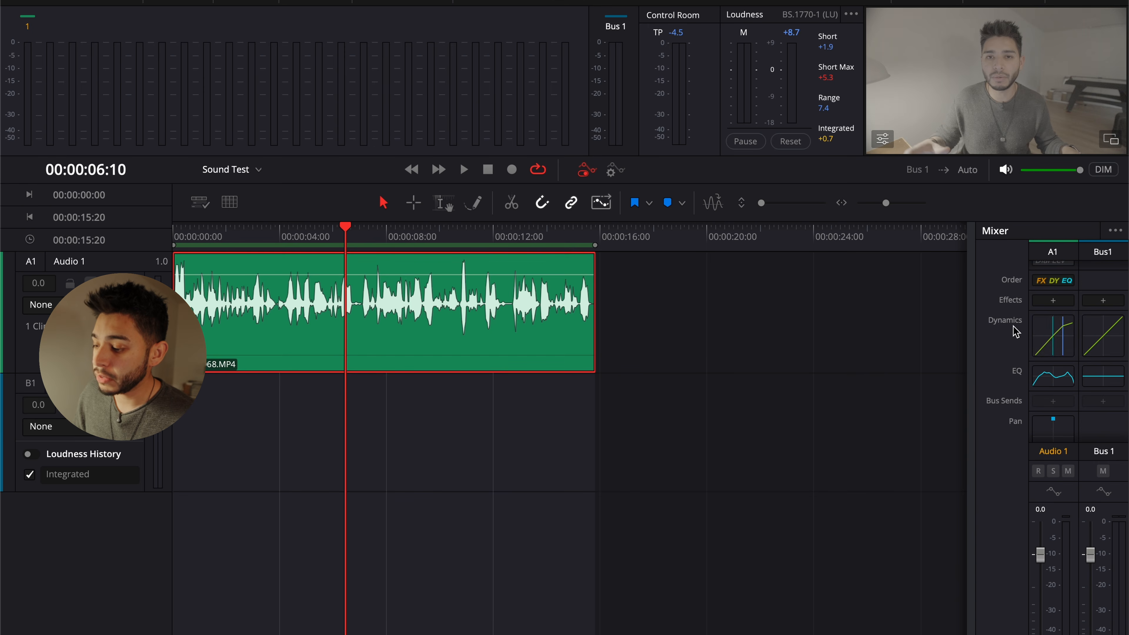
click(1053, 342)
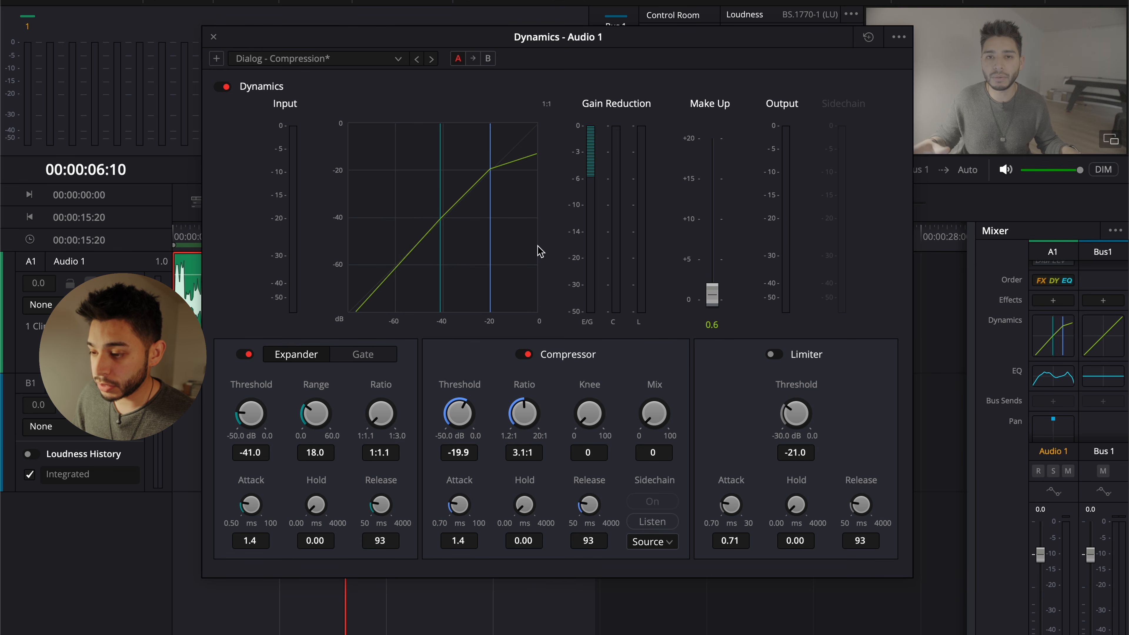
click(868, 37)
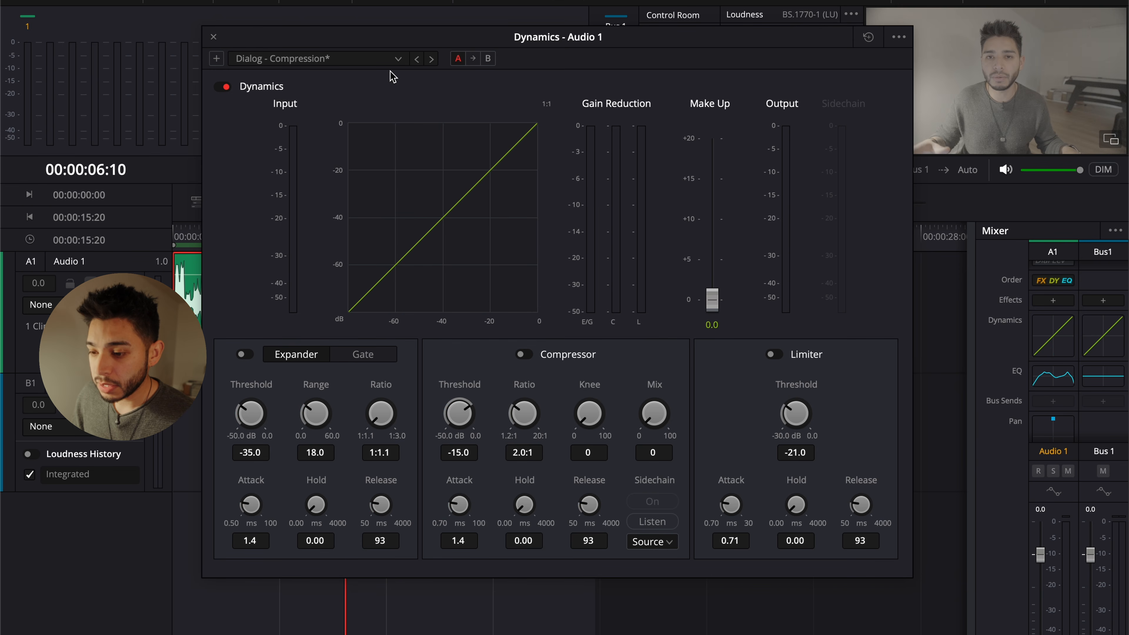
click(391, 58)
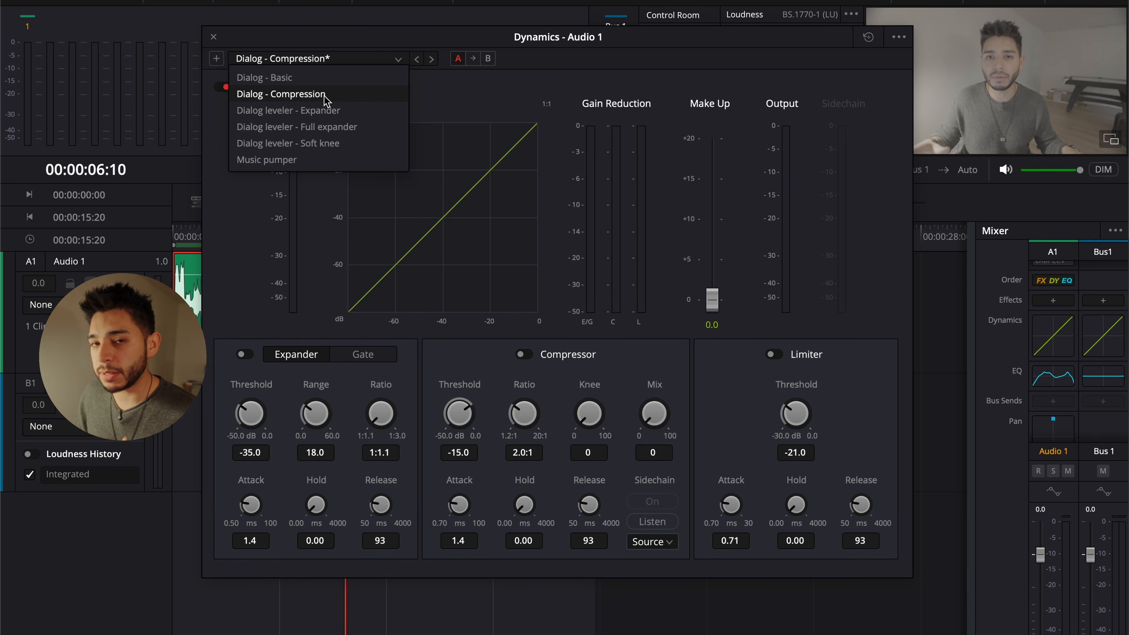
click(304, 95)
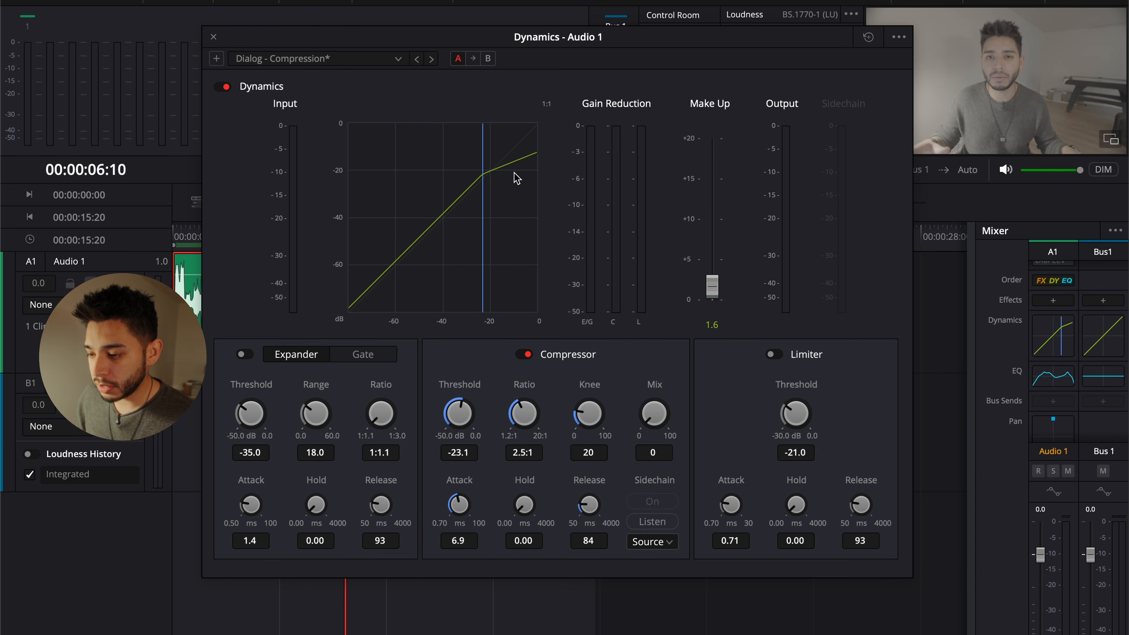
Set the compressor threshold to about -18.4 dB, its ratio to 3.1:1, and the make-up gain to 2.0
drag(459, 405, 493, 405)
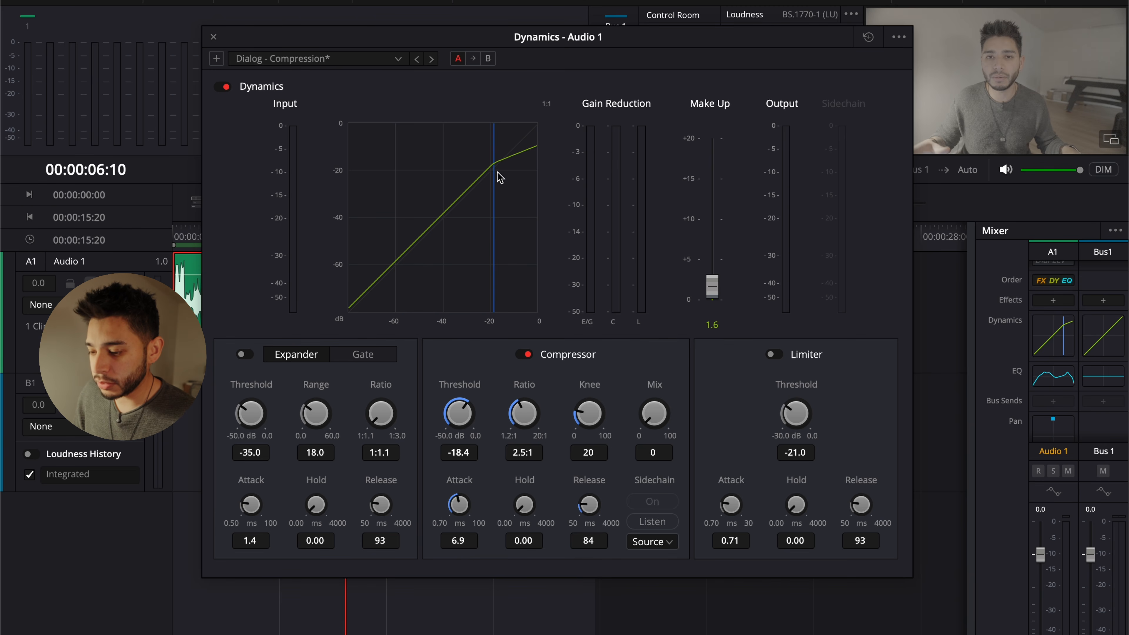
drag(524, 407, 550, 410)
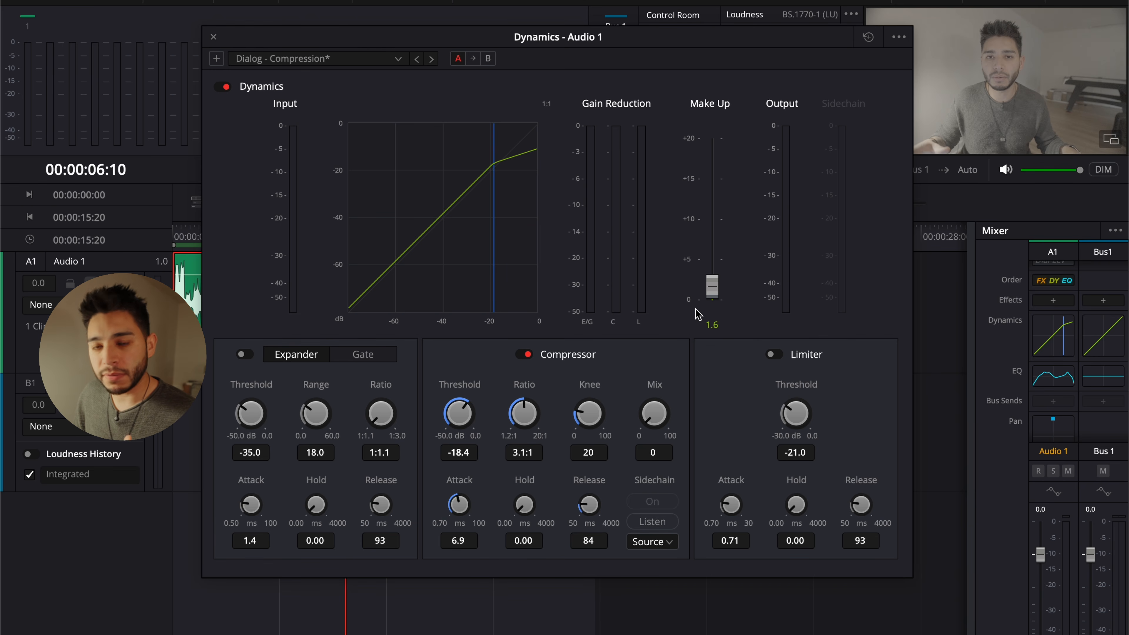
drag(712, 284, 712, 281)
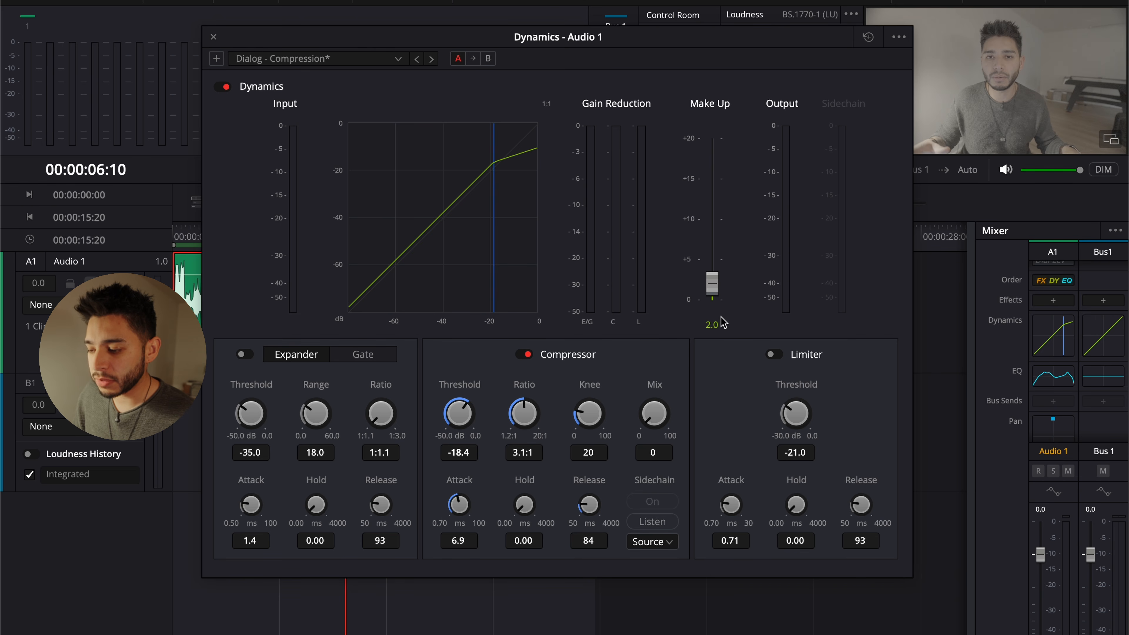
While playing the clip, lower the make-up gain to 0.0 and the compressor threshold to about -19.4 dB, then close Dynamics
key(space)
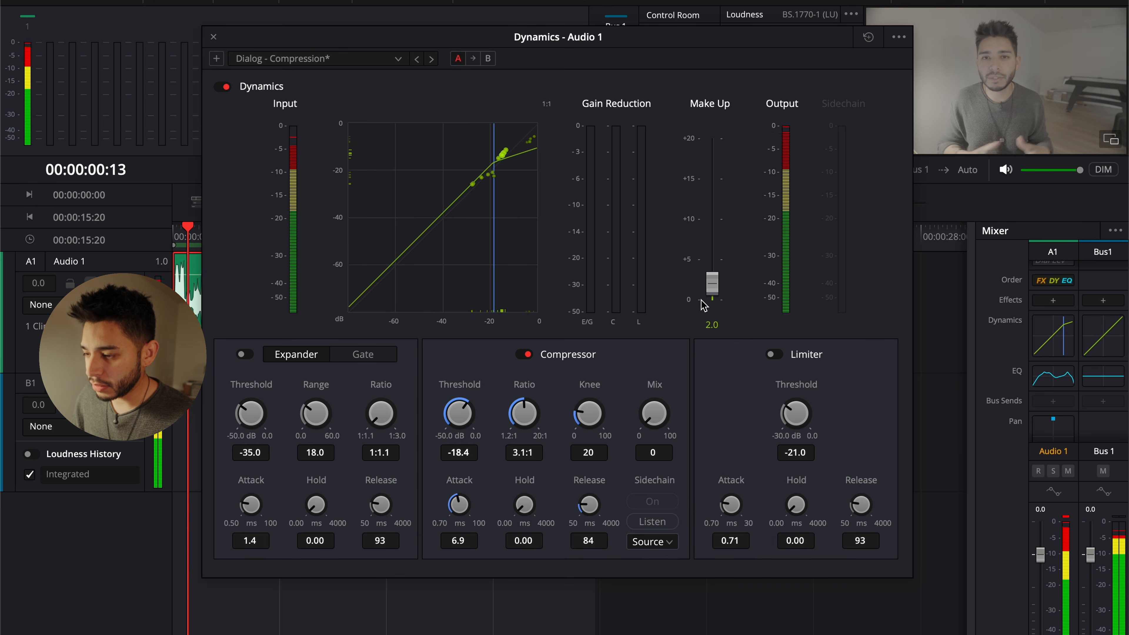
drag(712, 285, 715, 312)
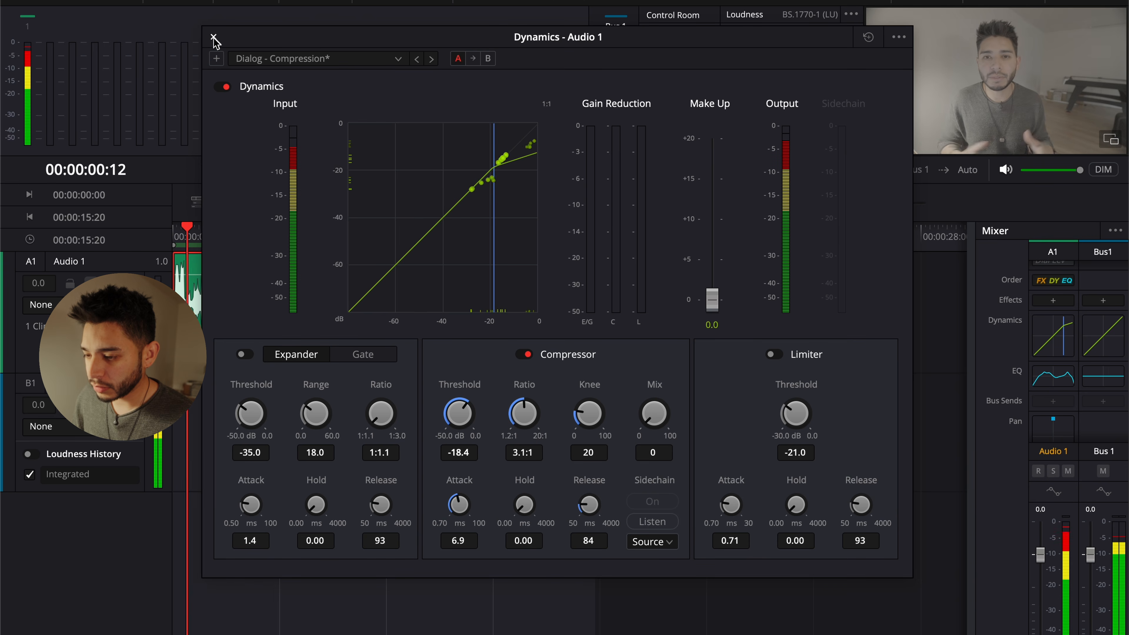
drag(475, 420, 462, 405)
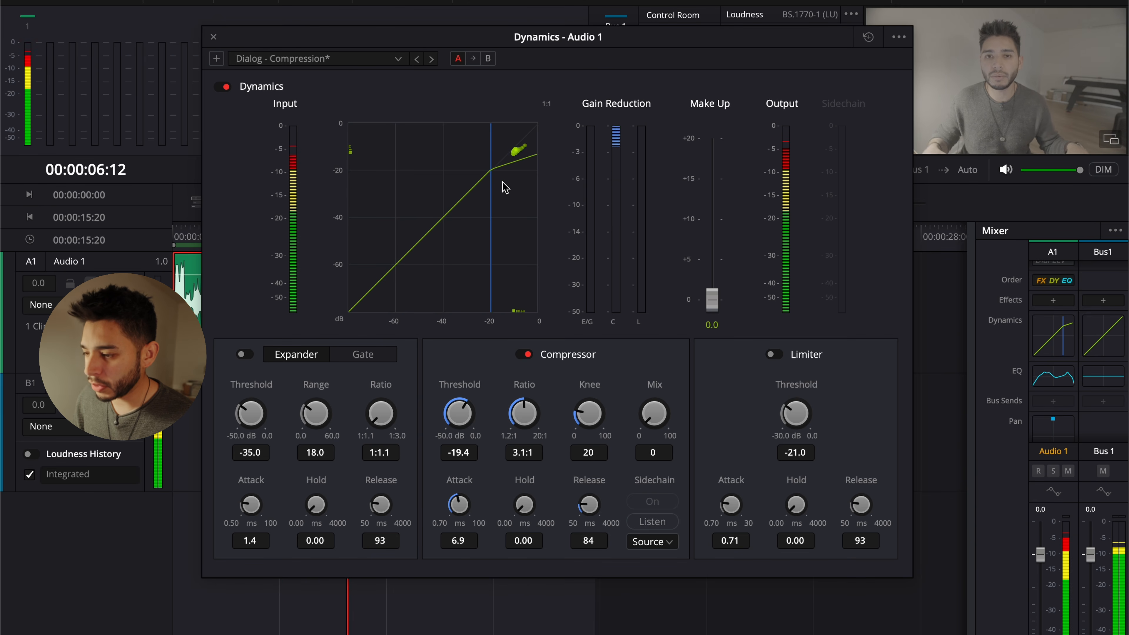
drag(712, 298, 711, 349)
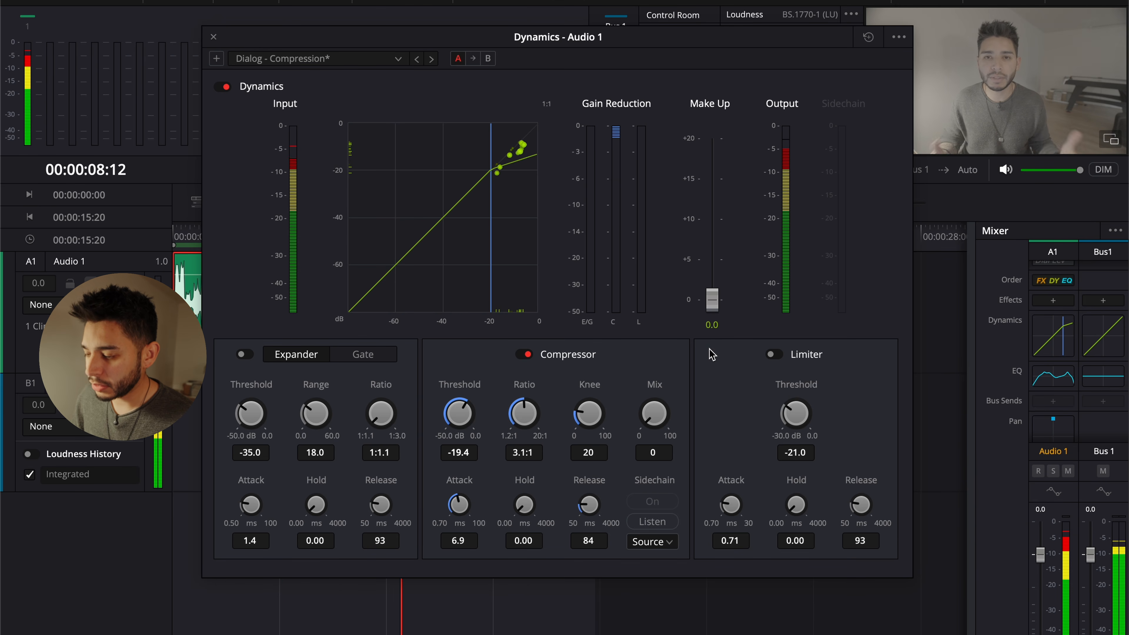
key(space)
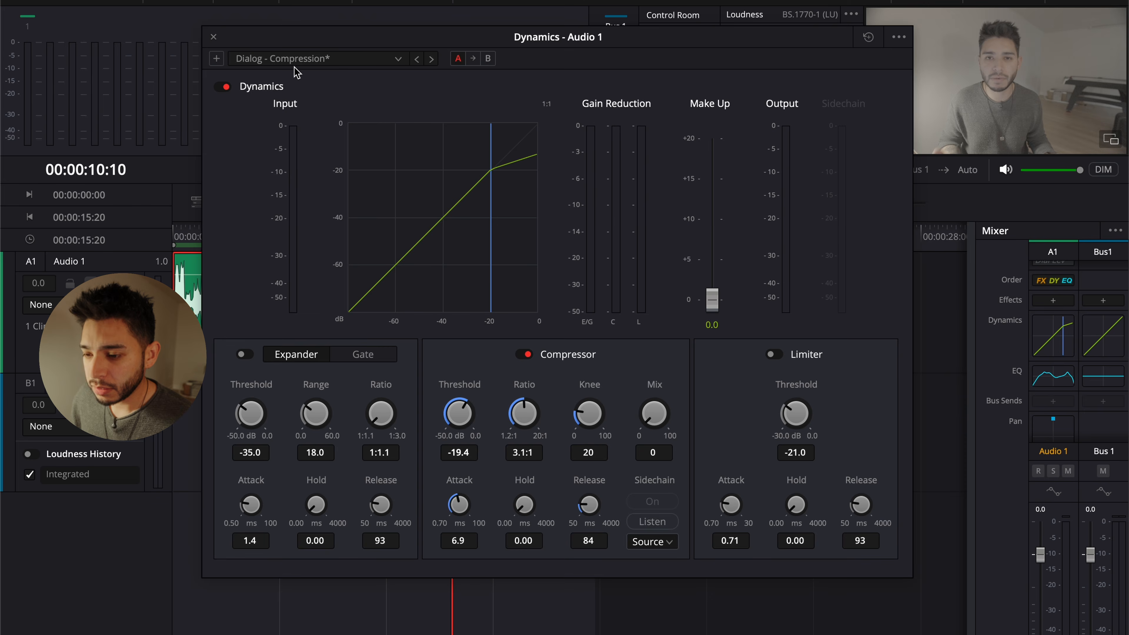
click(214, 37)
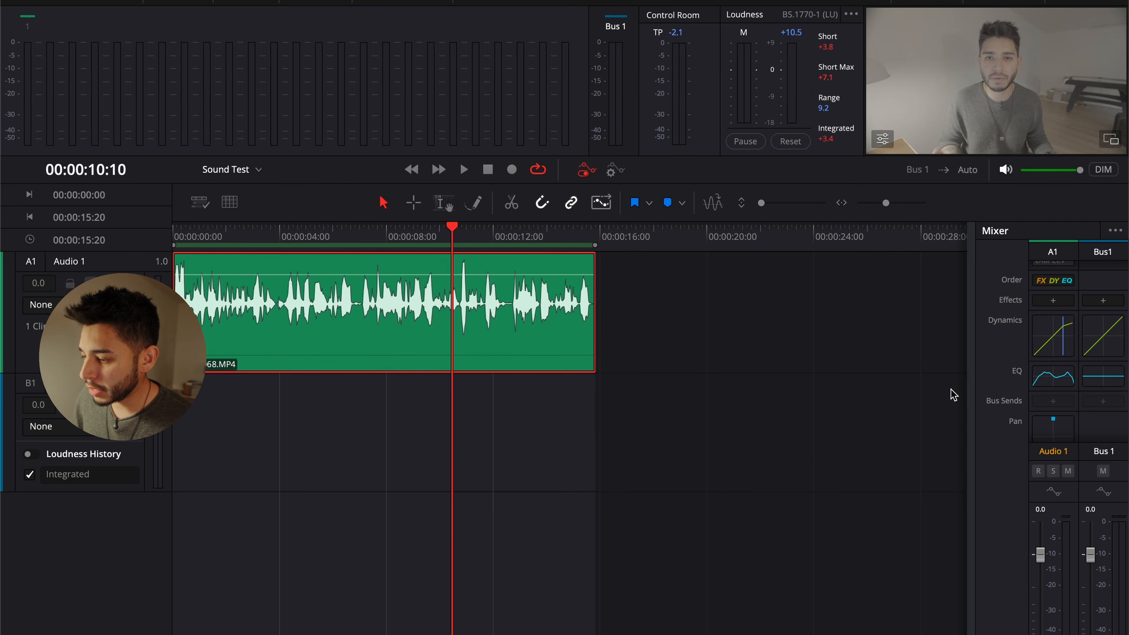
Reset the Audio 1 equalizer and enable Band 1 as a high-pass and Band 6 as a low-pass filter
double_click(1053, 377)
click(893, 41)
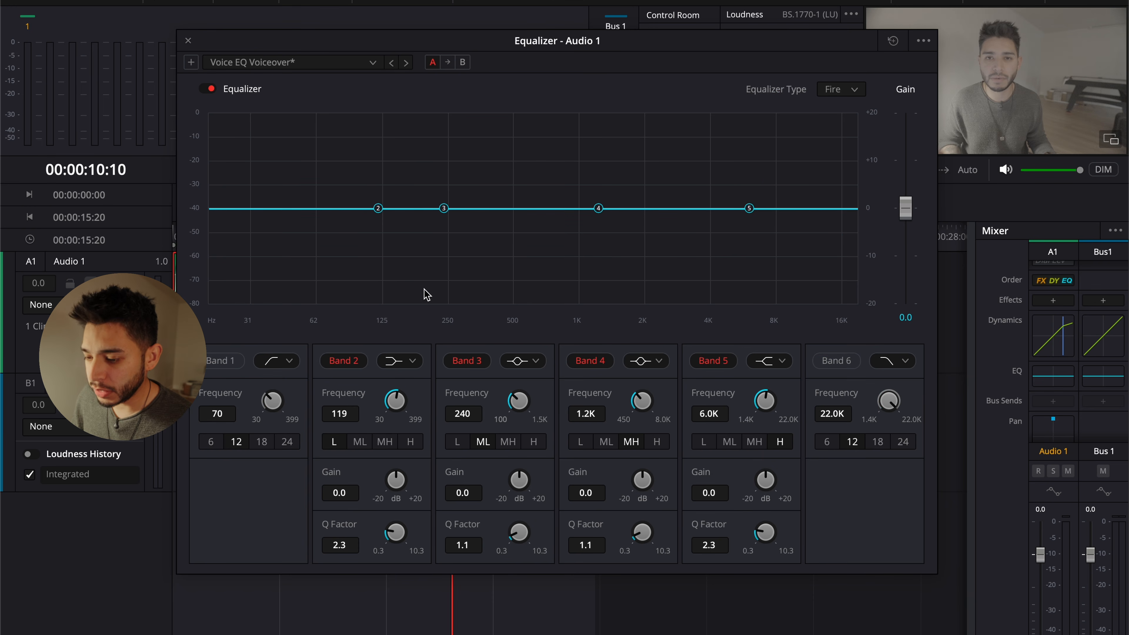
click(227, 365)
click(893, 361)
click(893, 382)
click(849, 360)
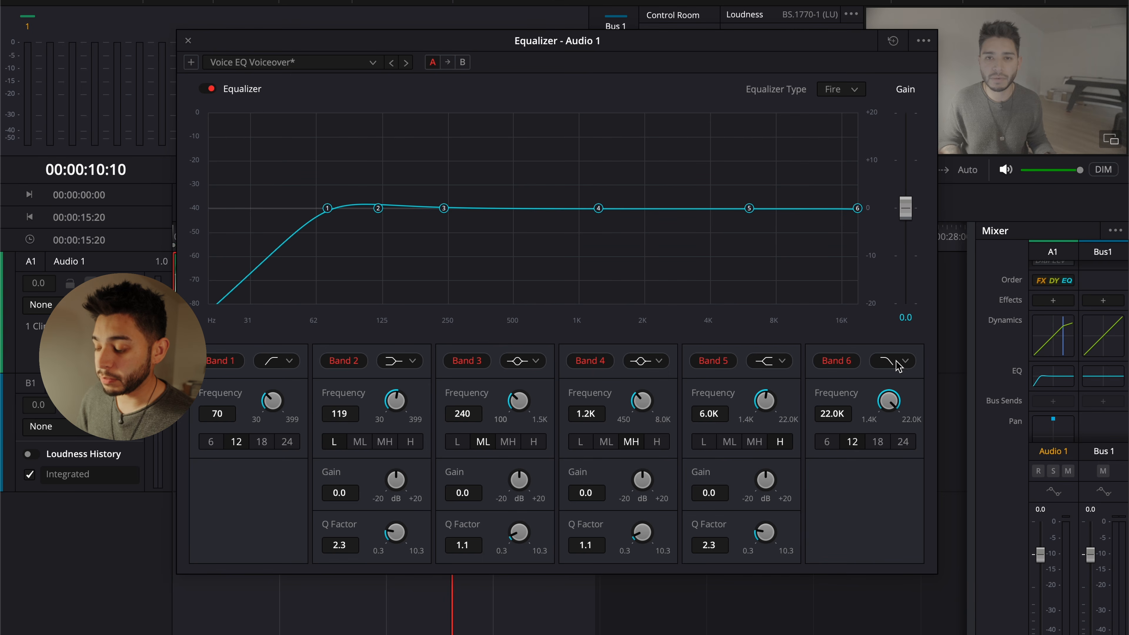
click(290, 361)
click(293, 429)
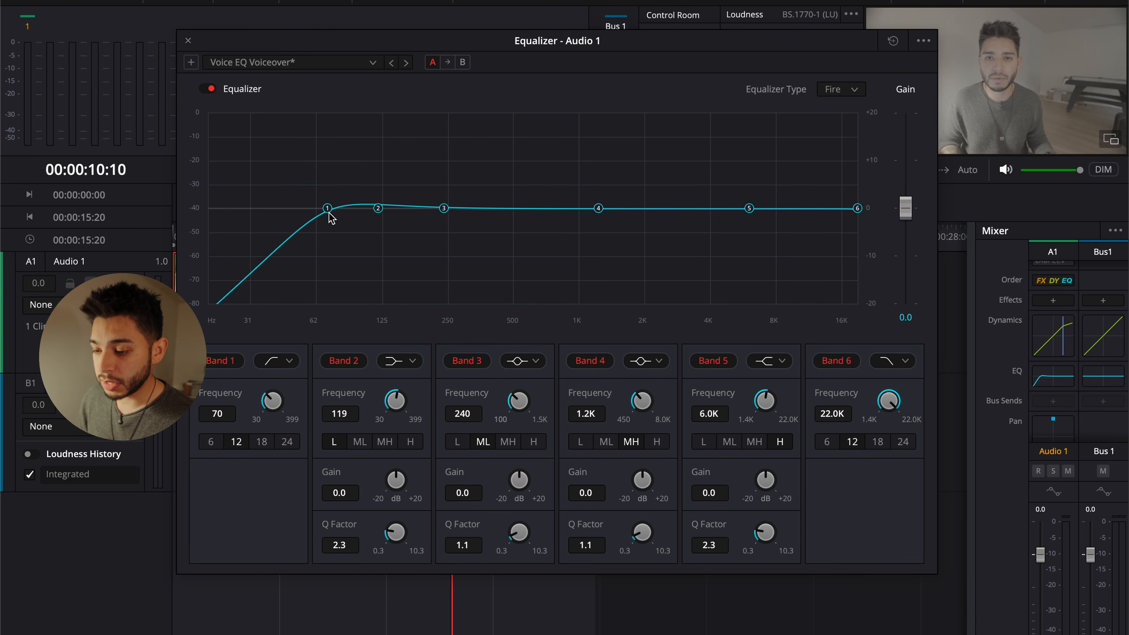
Lower the Band 6 cutoff to about 14.5 kHz and change Band 2 to a bell filter
drag(857, 209, 833, 231)
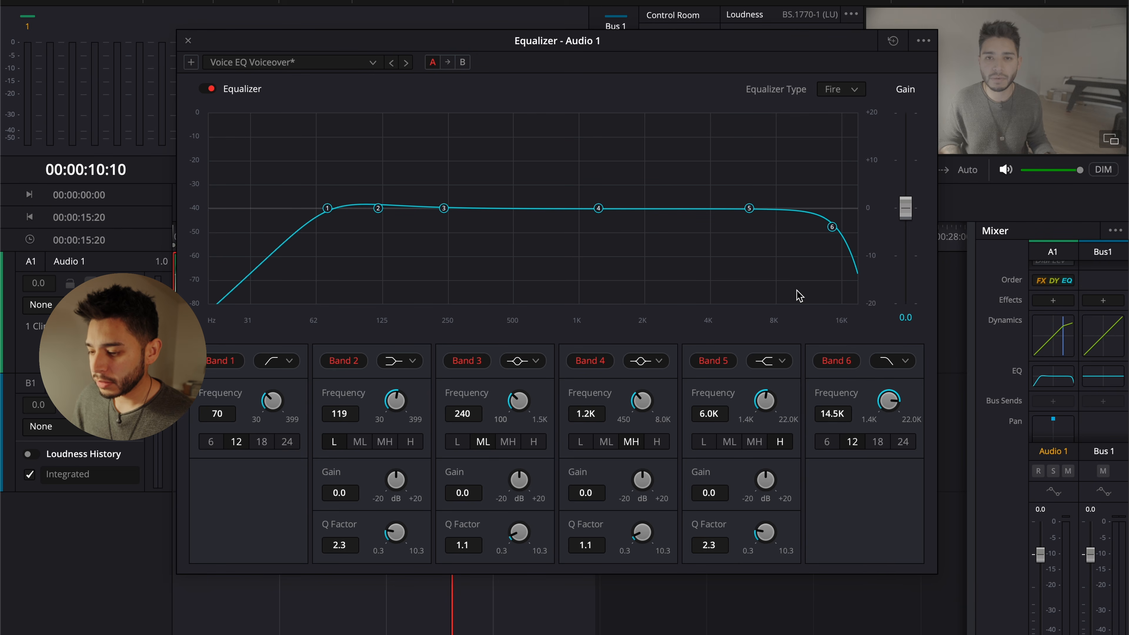
click(407, 363)
click(410, 401)
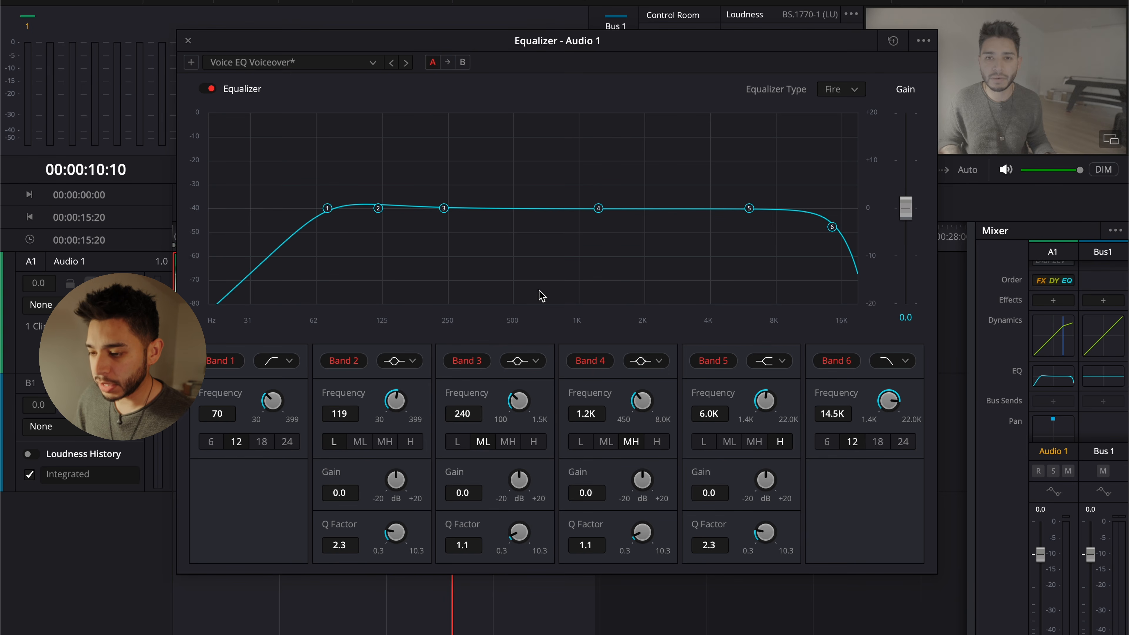
Check the voice's spectrum during playback, then boost Band 2 about 2.7 dB at 124 Hz and Band 3 about 5.0 dB at 356 Hz
key(space)
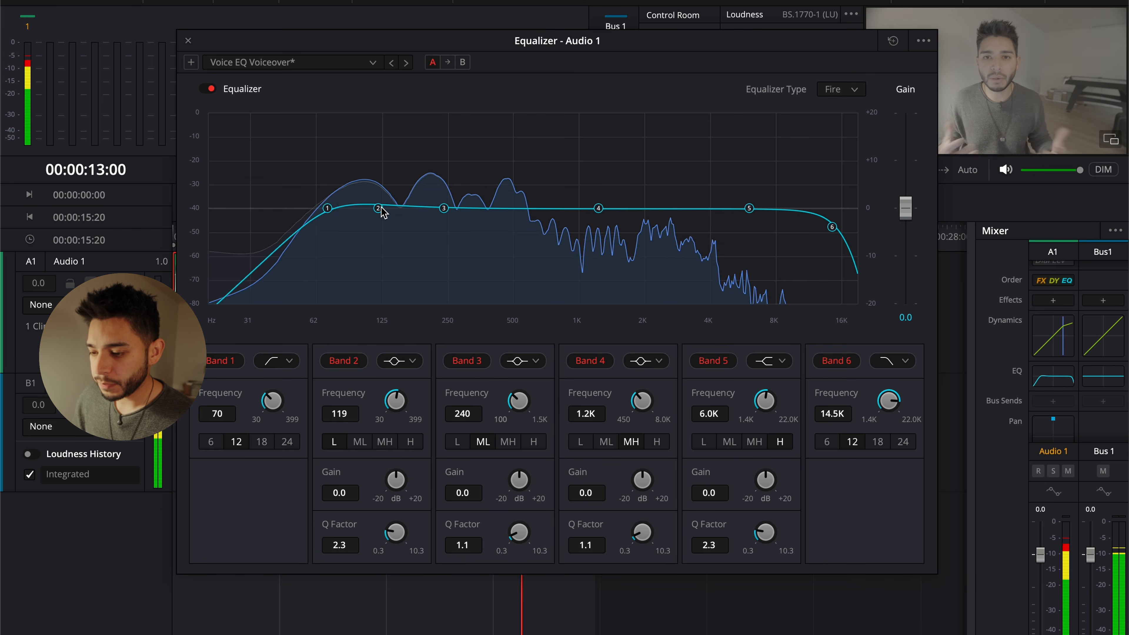
key(space)
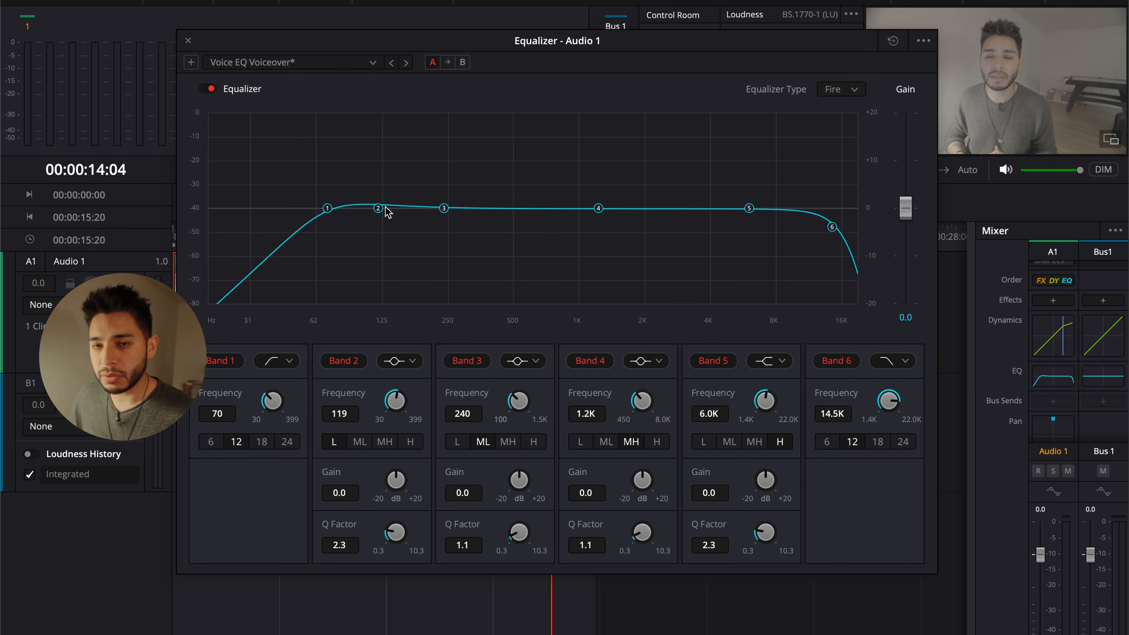
drag(445, 211, 481, 198)
drag(378, 212, 398, 199)
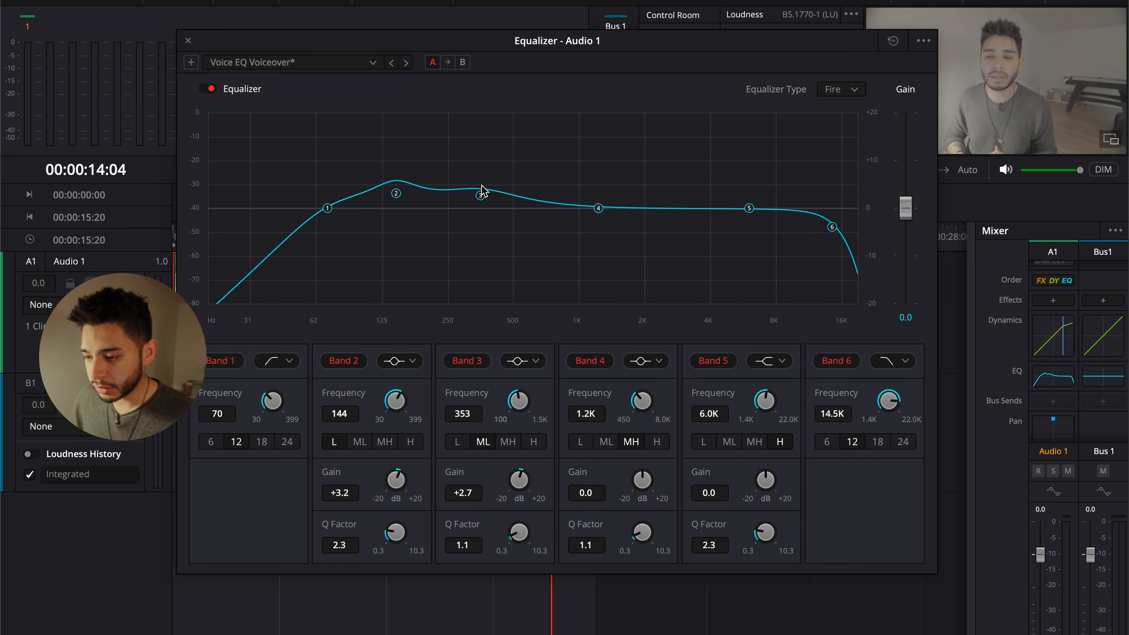
drag(481, 196, 480, 184)
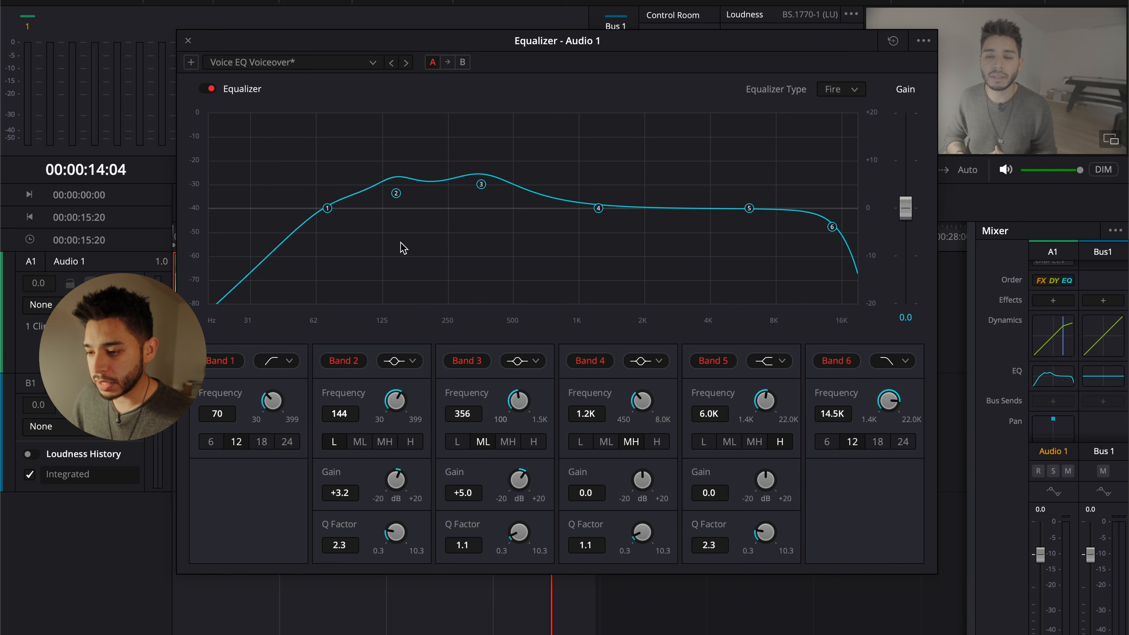
drag(396, 195, 328, 210)
Change Band 5 to a bell filter, boost it about 5.2 dB at 6.4 kHz, and play the clip to hear it
mouse_move(749, 207)
mouse_down()
mouse_move(761, 201)
mouse_move(734, 202)
mouse_move(736, 215)
mouse_up()
click(774, 363)
click(775, 386)
drag(736, 214, 755, 184)
key(space)
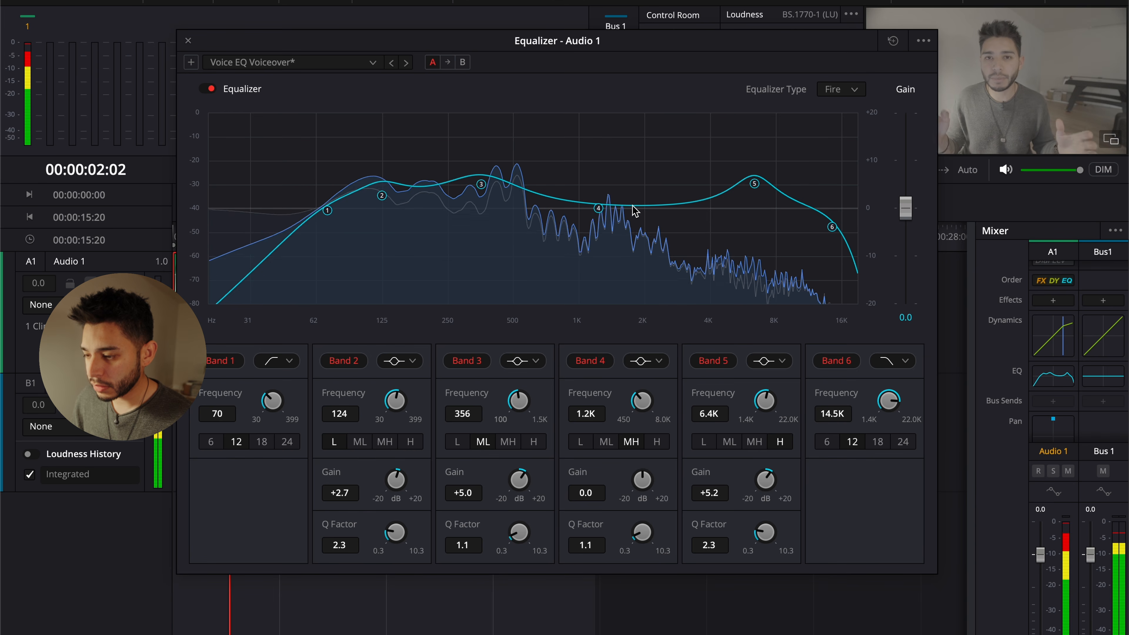
Stop playback, boost Band 5 to about 6.3 dB at 6.6 kHz and Band 4 to about 3.5 dB at 1.0 kHz
key(space)
drag(754, 181, 756, 176)
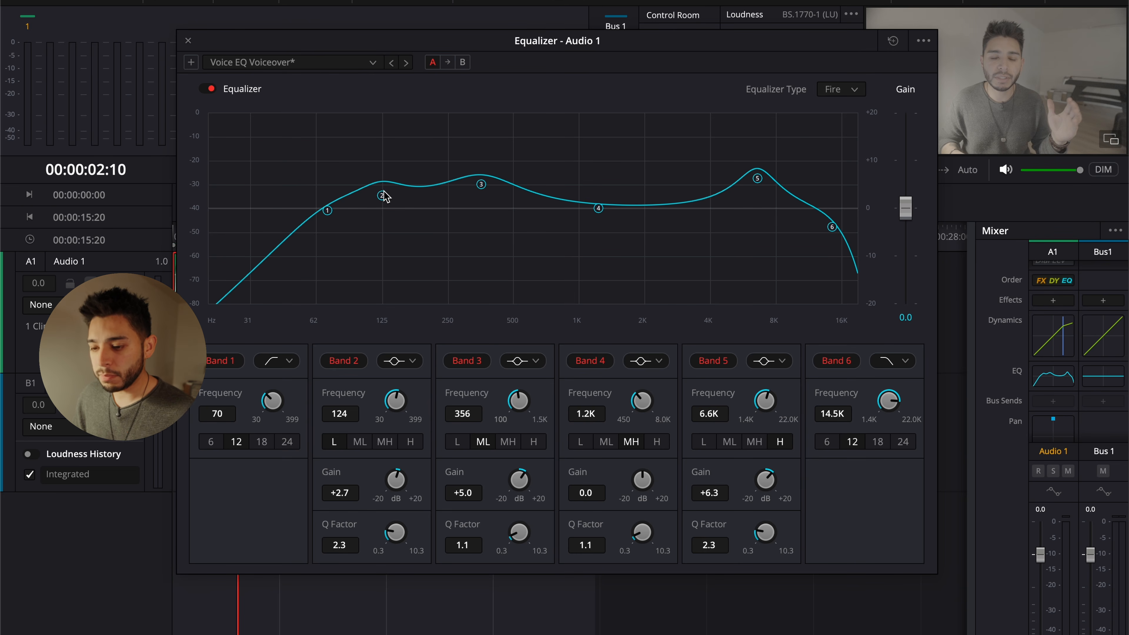
drag(601, 211, 576, 202)
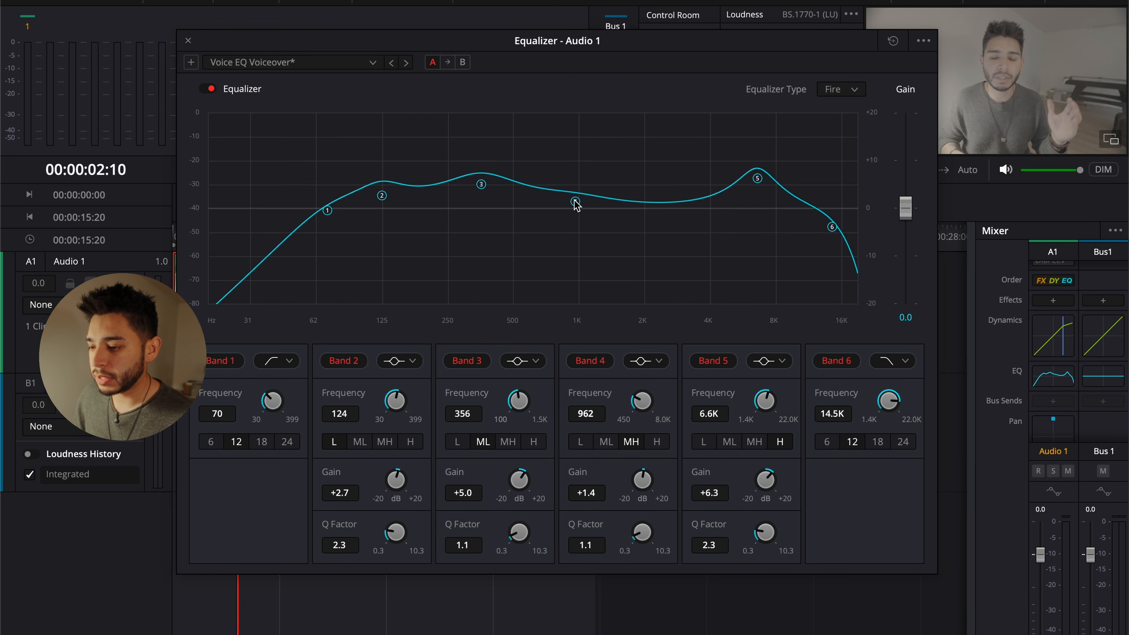
drag(575, 204, 574, 235)
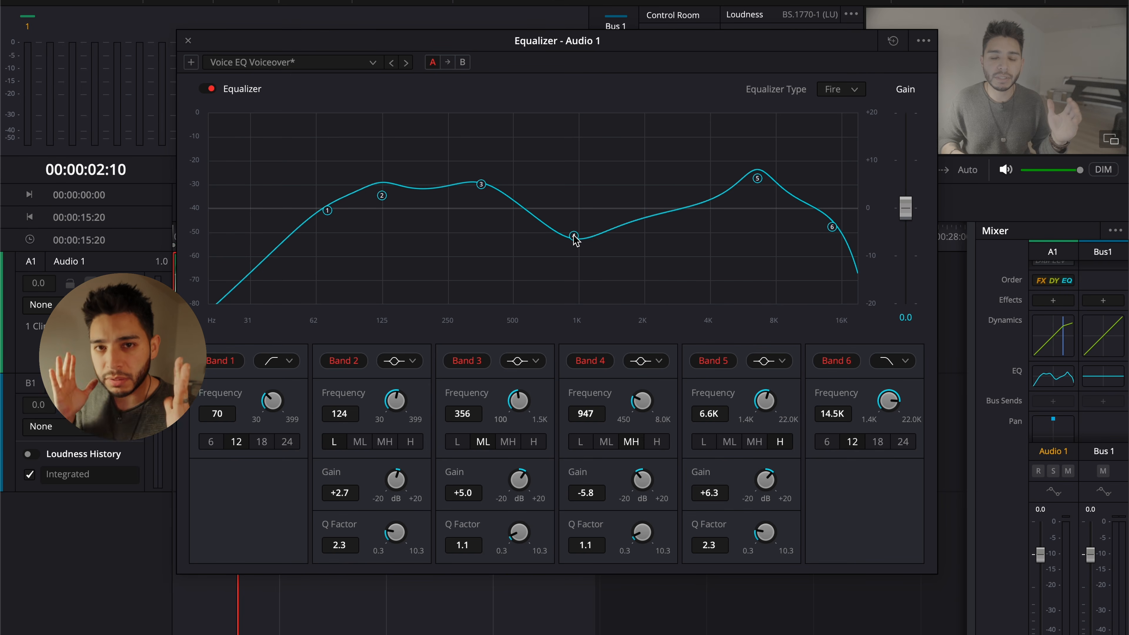
drag(573, 234, 579, 192)
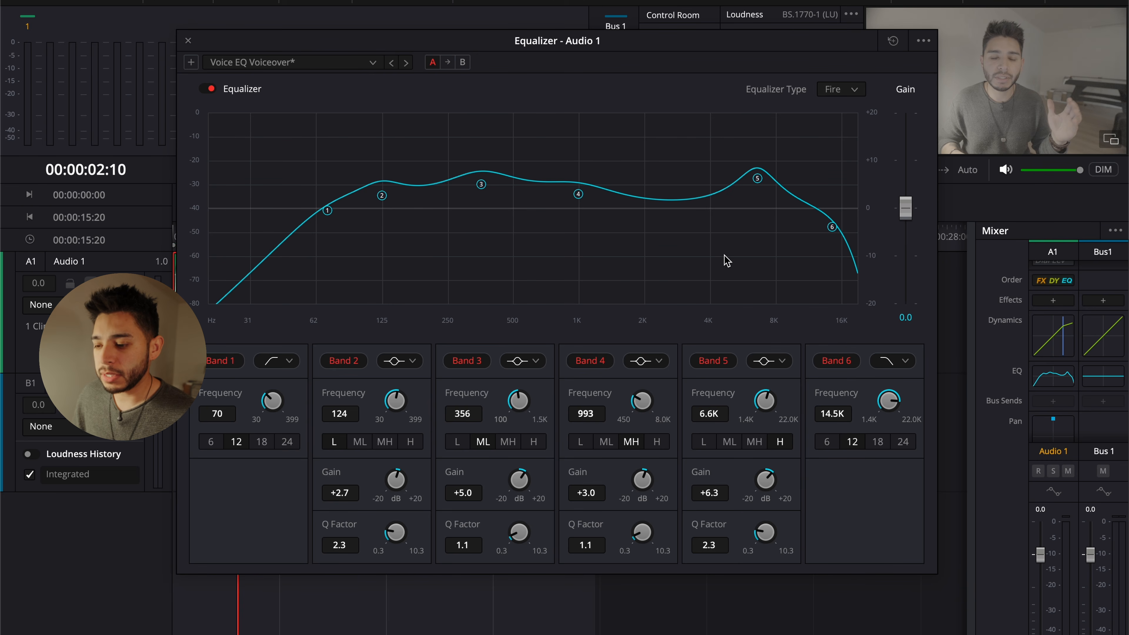
mouse_move(578, 196)
mouse_down()
mouse_move(600, 193)
mouse_move(580, 192)
mouse_up()
While the clip plays, set Band 3 to about 4.7 dB at 356 Hz and Band 2 to about 4.7 dB at 121 Hz
key(space)
mouse_move(487, 188)
mouse_down()
mouse_move(482, 212)
mouse_move(483, 189)
mouse_up()
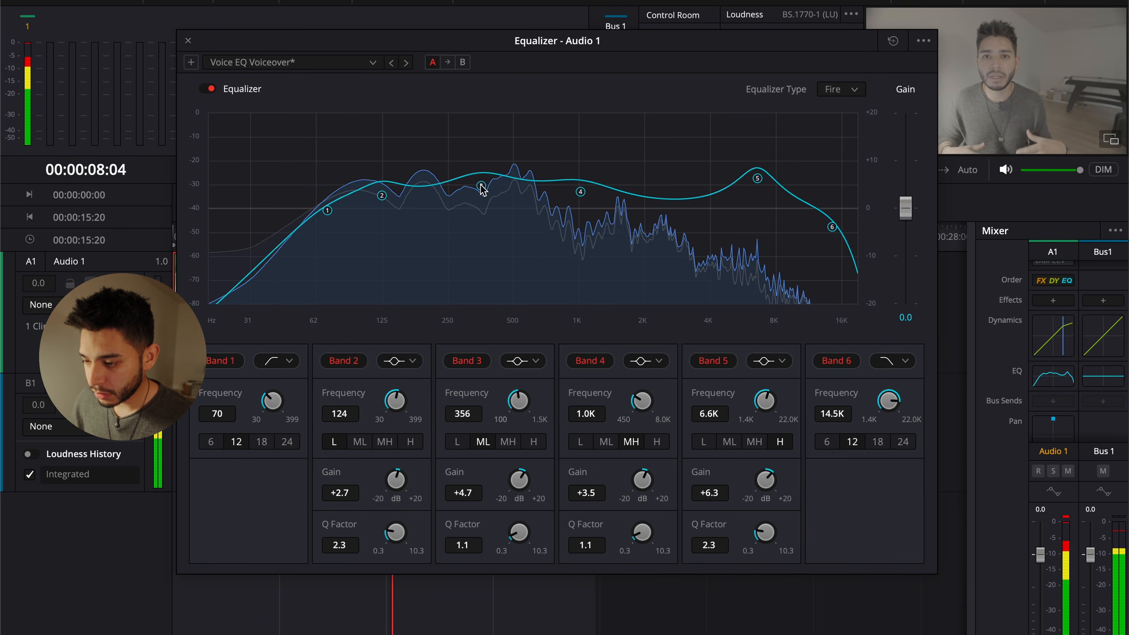
drag(382, 198, 381, 189)
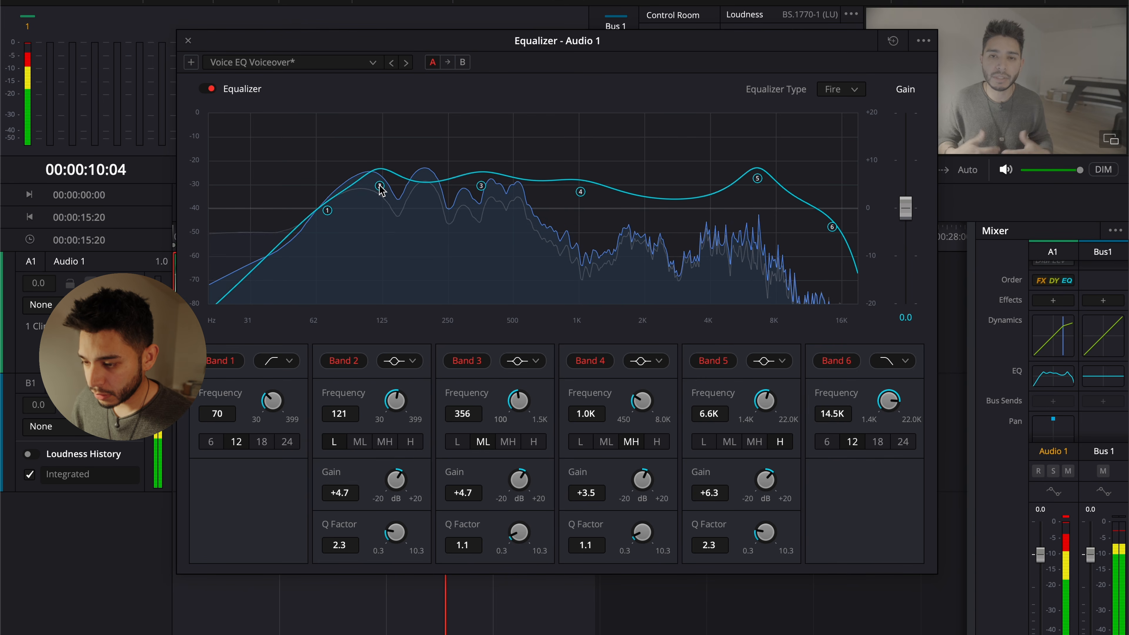
Set Band 4 to about 3.8 dB at 1.4 kHz and Band 5 to about 7.4 dB at 7.9 kHz, then close the equalizer
drag(581, 192, 608, 190)
mouse_move(758, 178)
mouse_down()
mouse_move(757, 161)
mouse_move(778, 158)
mouse_move(775, 172)
mouse_up()
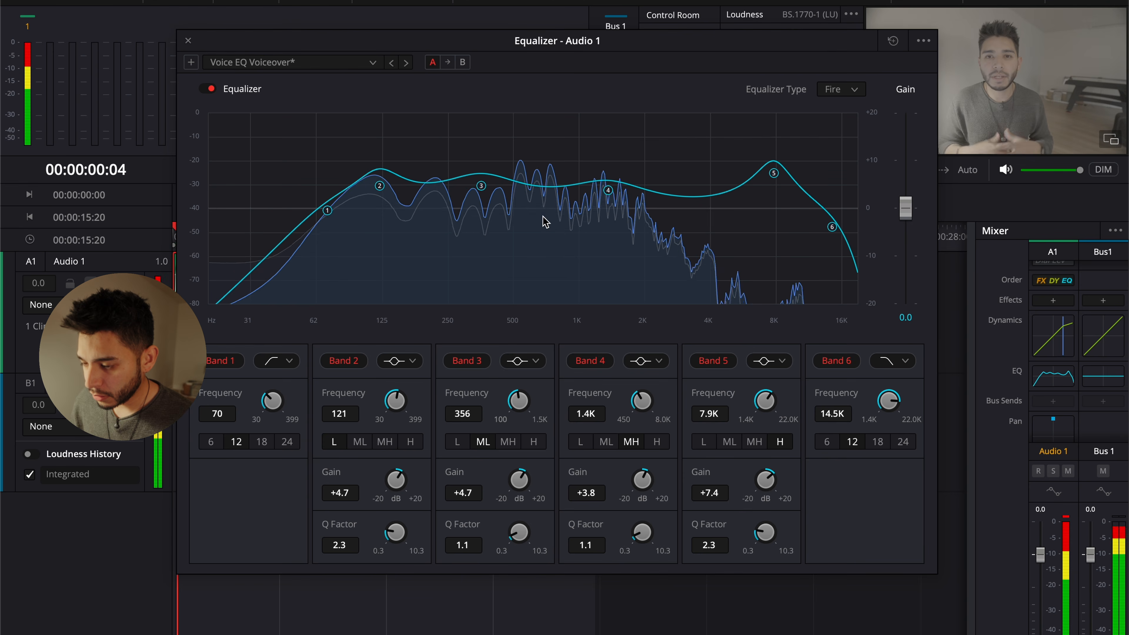
key(space)
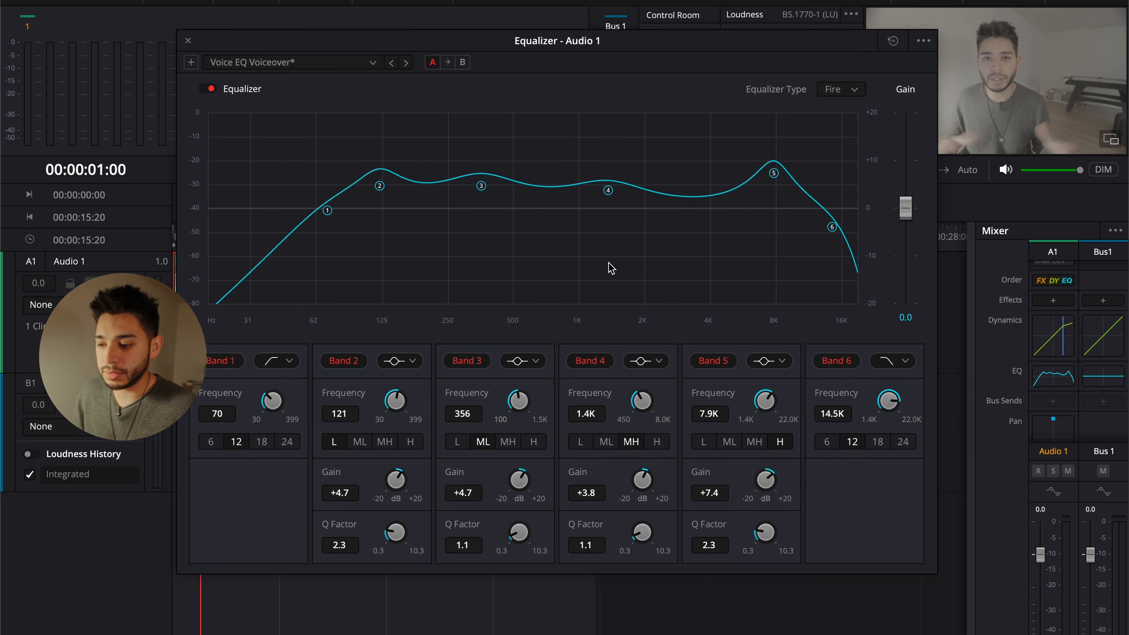
click(188, 42)
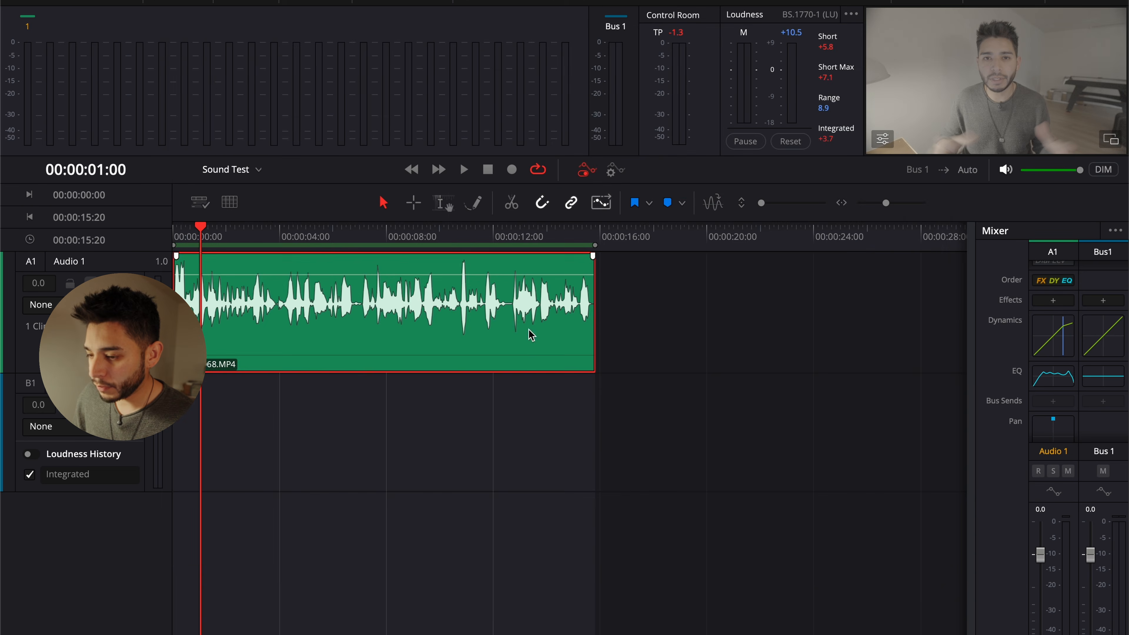